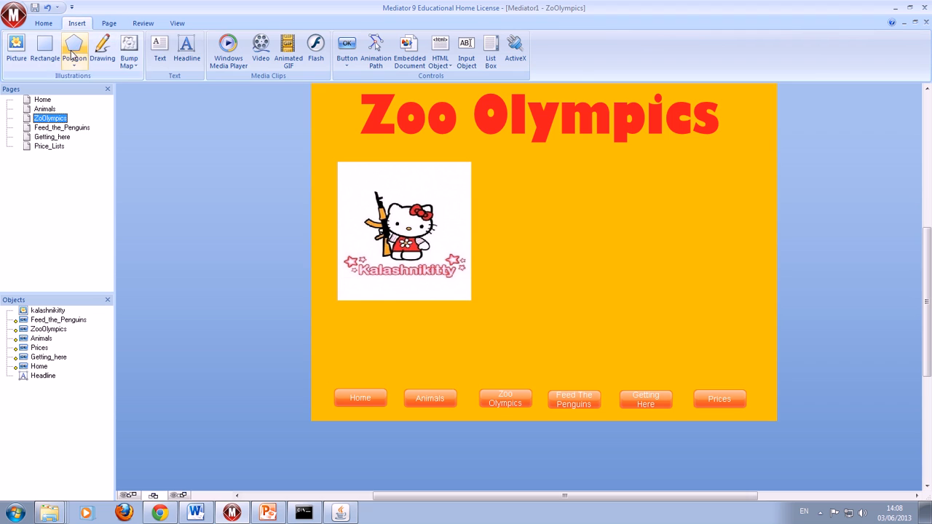
- Add a text box about 229 by 75 below the picture reading "This is what happens when you let a favourite cat loose in the Army."
{"action": "left_click", "coordinate": [159, 49]}
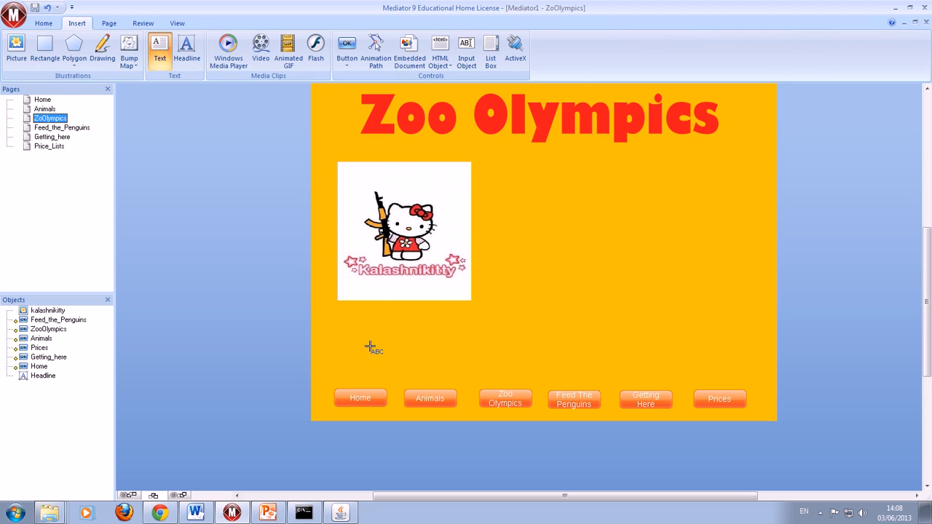
{"action": "left_click_drag", "start_coordinate": [340, 336], "coordinate": [475, 379]}
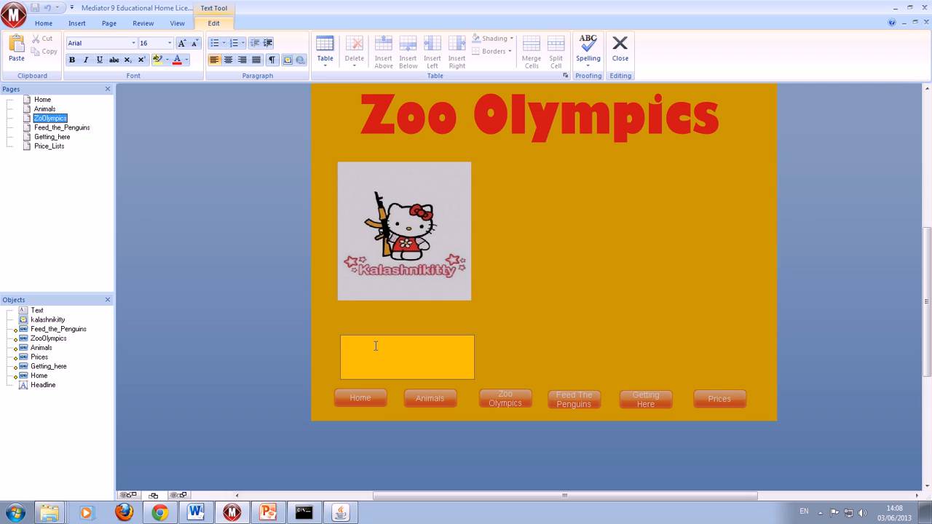
{"action": "type", "text": "This is"}
{"action": "key", "text": "BackSpace"}
{"action": "key", "text": "BackSpace"}
{"action": "type", "text": "what happens when you let a"}
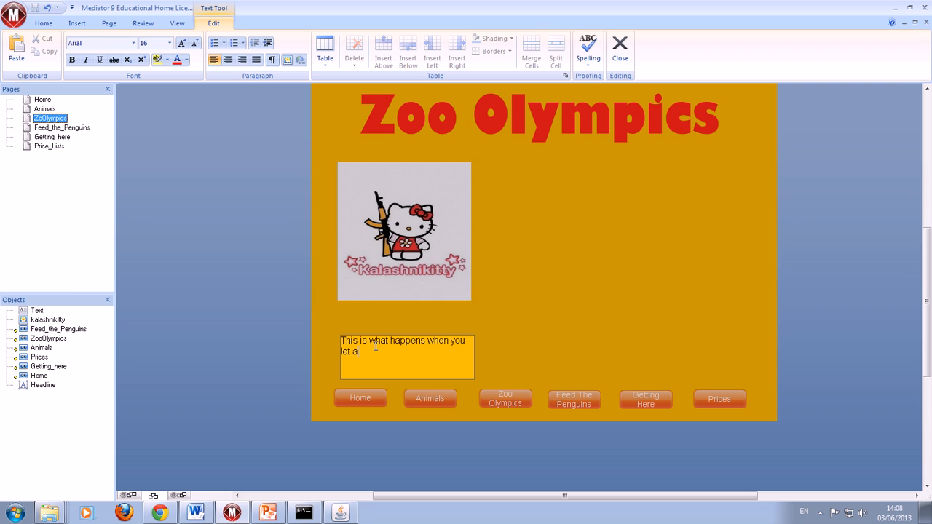
{"action": "type", "text": " favourite"}
{"action": "key", "text": "BackSpace"}
{"action": "key", "text": "BackSpace"}
{"action": "key", "text": "BackSpace"}
{"action": "key", "text": "BackSpace"}
{"action": "type", "text": "ite cat loose in the Army."}
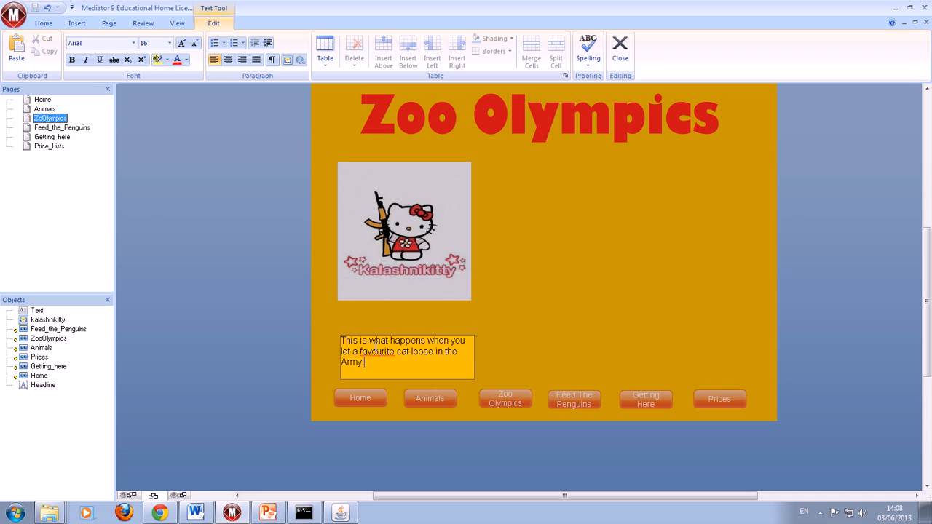
{"action": "left_click", "coordinate": [478, 331]}
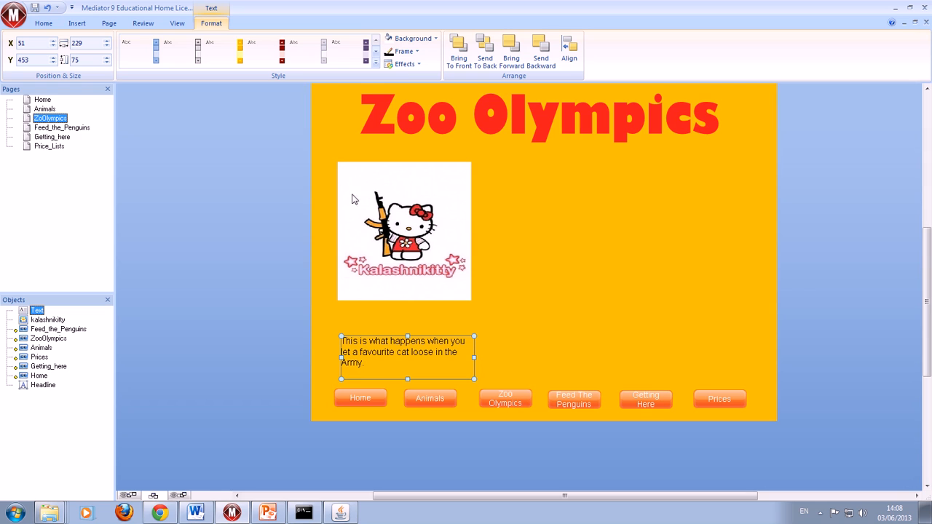
- Show the properties of the new text box and move the properties window down beside the object list
{"action": "left_click", "coordinate": [41, 24]}
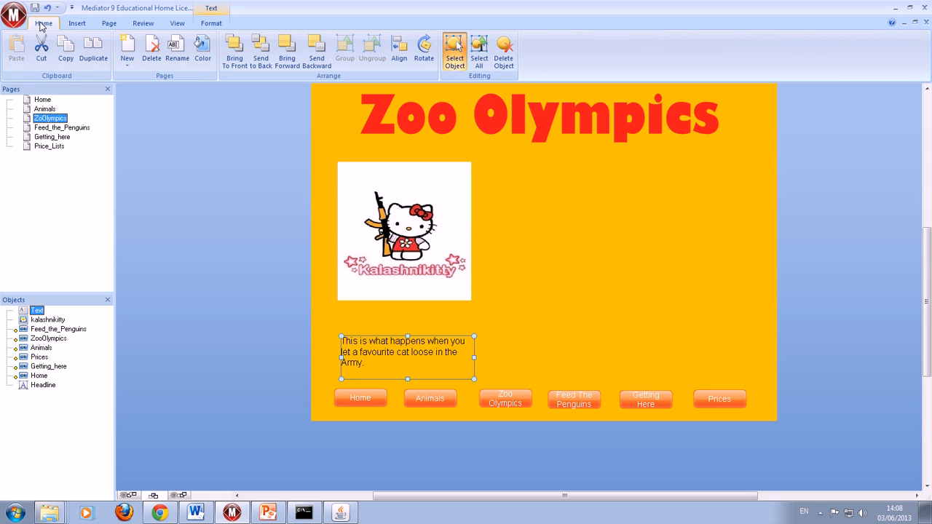
{"action": "left_click", "coordinate": [177, 22]}
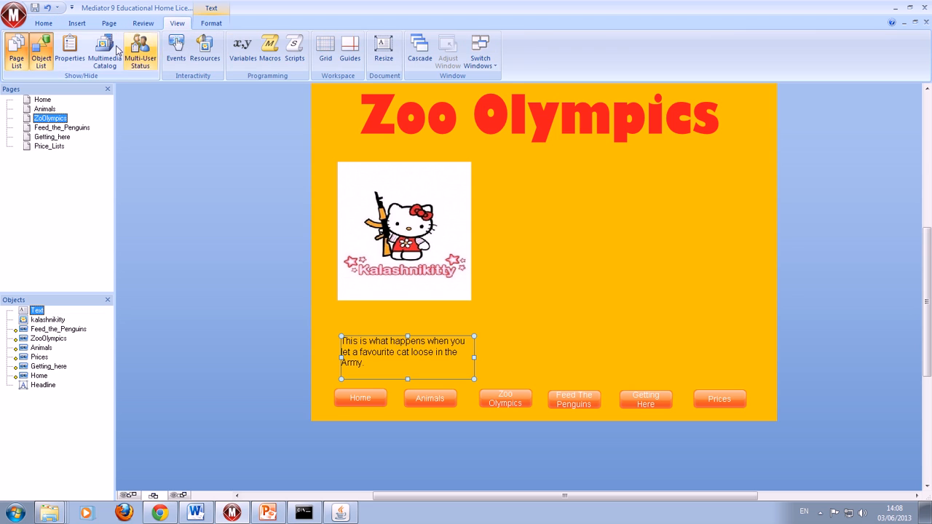
{"action": "left_click", "coordinate": [71, 51]}
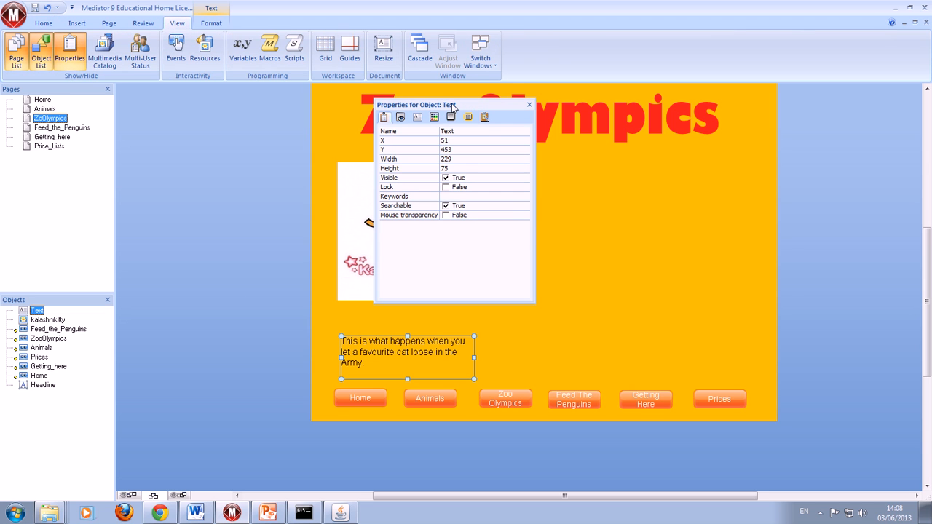
{"action": "left_click_drag", "start_coordinate": [444, 105], "coordinate": [30, 415]}
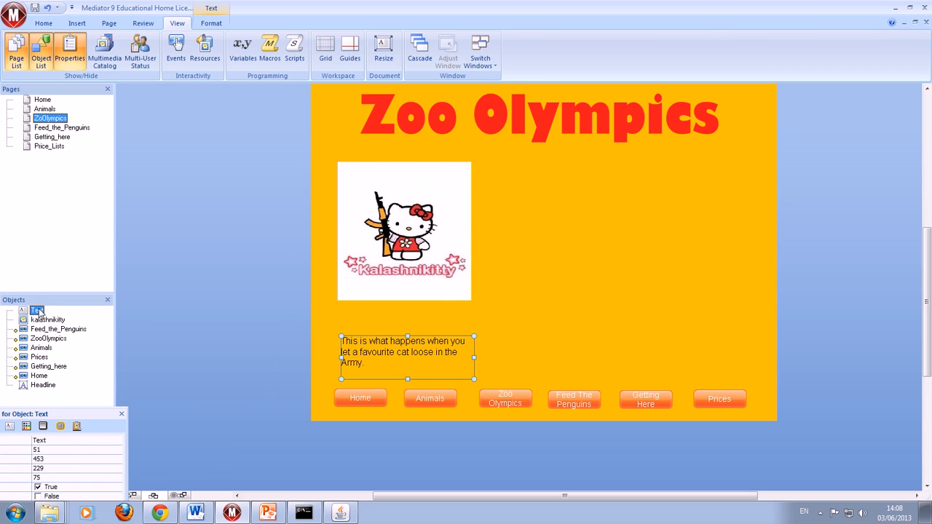
- Rename the new text object as Text_Kalashnikitty
{"action": "left_click", "coordinate": [39, 312]}
{"action": "right_click", "coordinate": [39, 312]}
{"action": "left_click", "coordinate": [80, 330]}
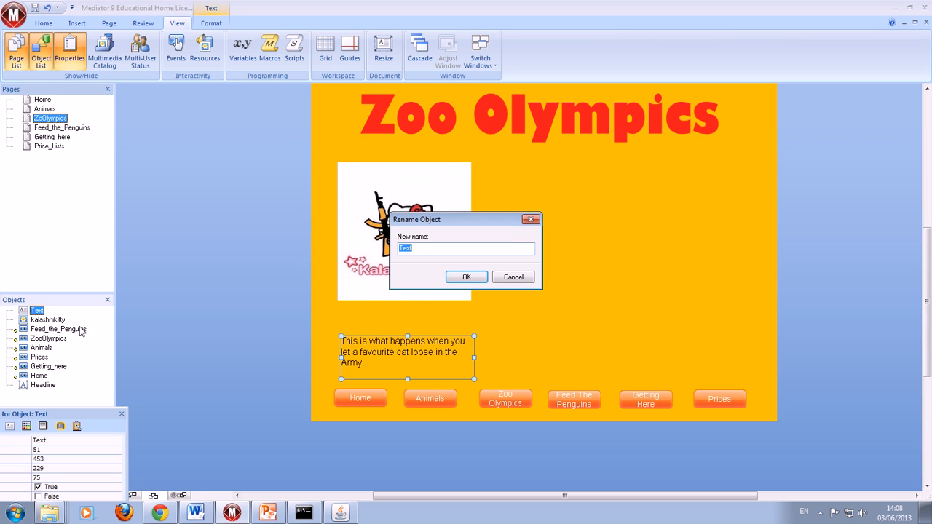
{"action": "key", "text": "Right"}
{"action": "type", "text": "_Kalashnikitt"}
{"action": "left_click", "coordinate": [474, 281]}
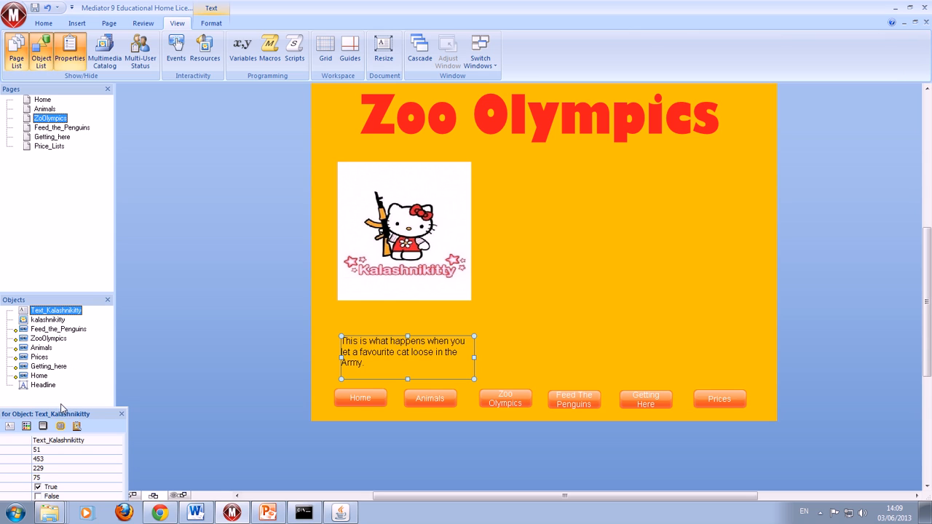
- Dock the properties window with the object list and set the Text_Kalashnikitty object's Visible property to False
{"action": "left_click_drag", "start_coordinate": [62, 410], "coordinate": [81, 401]}
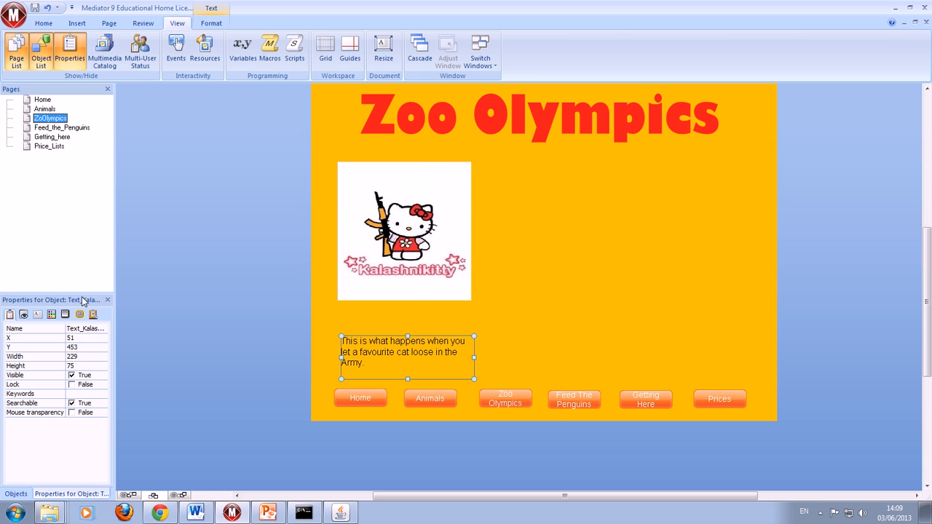
{"action": "left_click", "coordinate": [71, 375]}
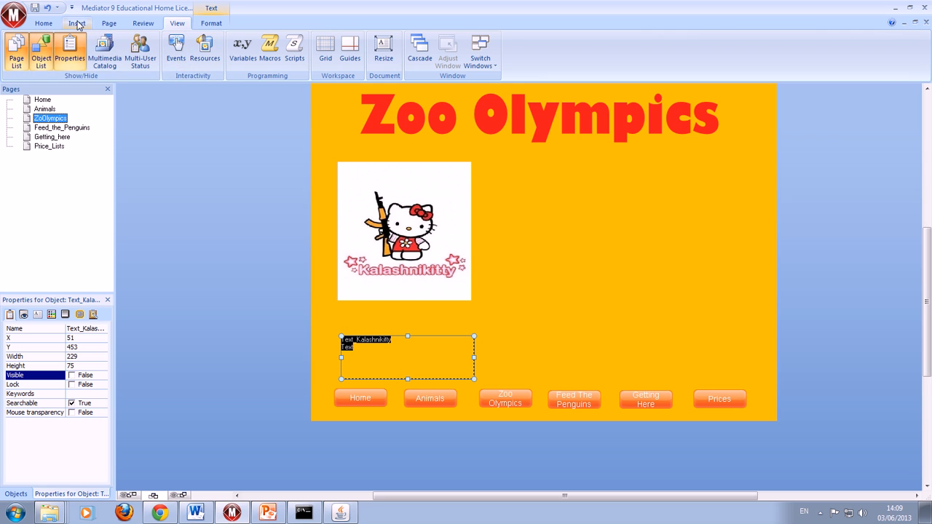
{"action": "left_click", "coordinate": [40, 24]}
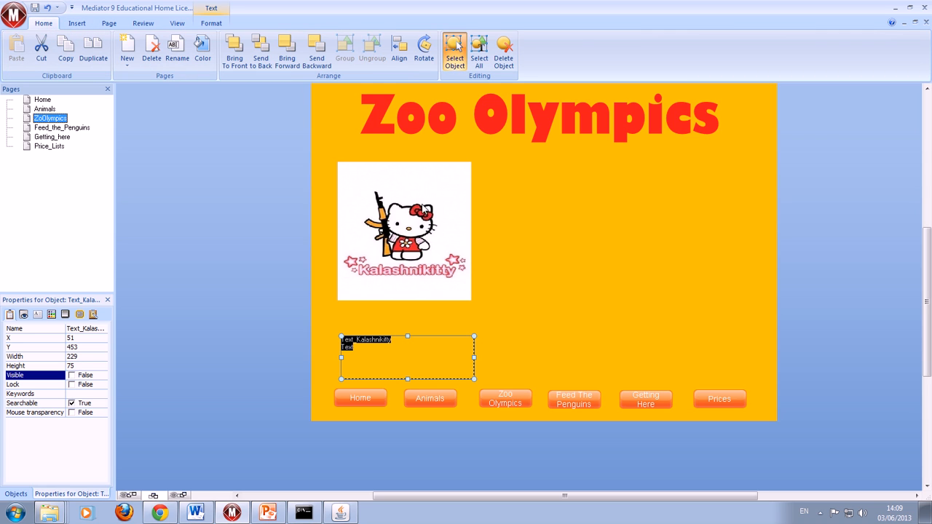
- Add a Move Into event to the kalashnikitty picture that shows Text_Kalashnikitty with the Normal effect
{"action": "right_click", "coordinate": [425, 202]}
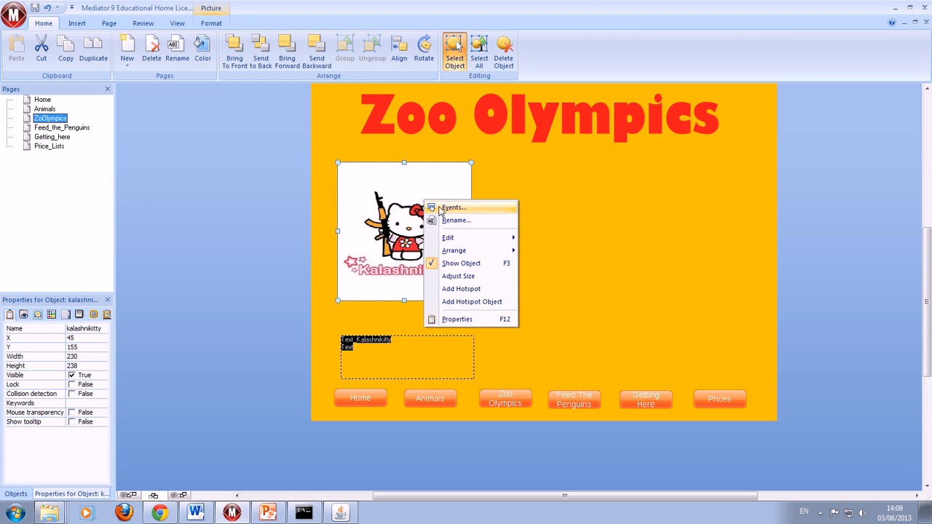
{"action": "left_click", "coordinate": [440, 209]}
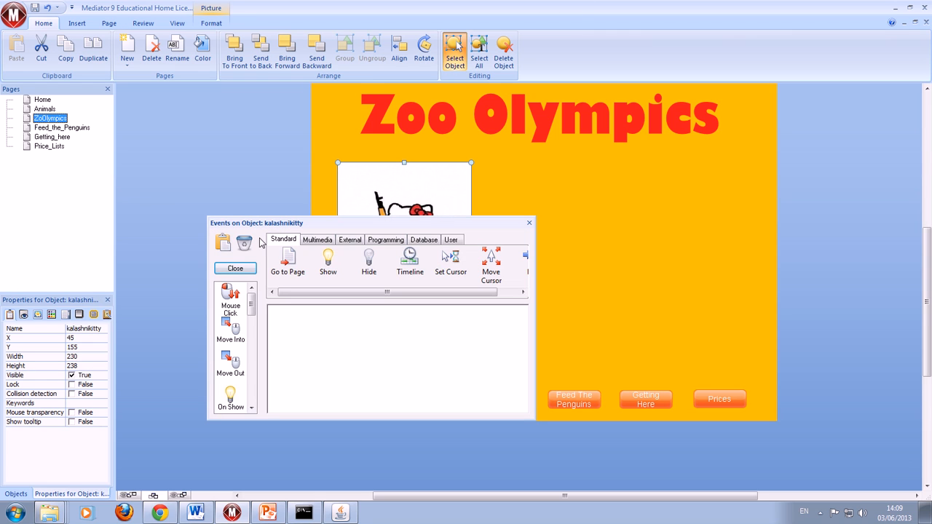
{"action": "left_click_drag", "start_coordinate": [230, 329], "coordinate": [283, 342]}
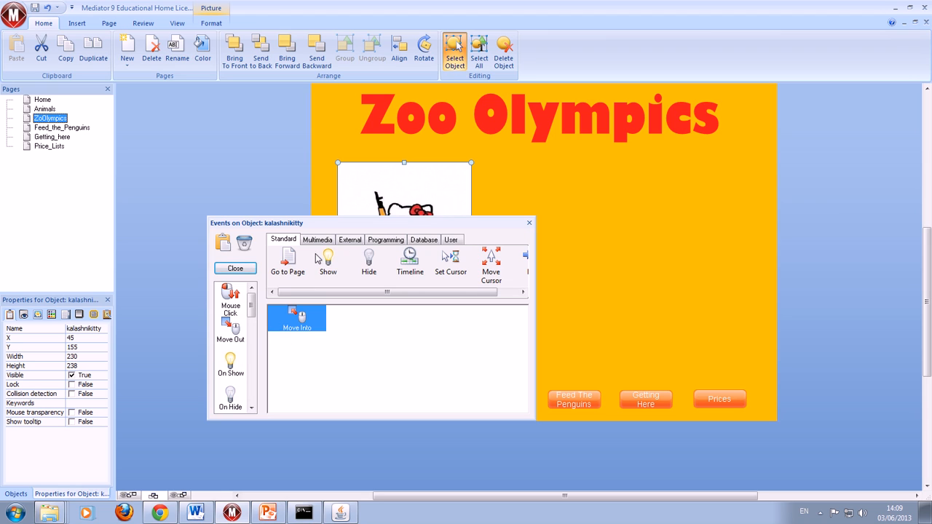
{"action": "left_click_drag", "start_coordinate": [328, 263], "coordinate": [386, 354]}
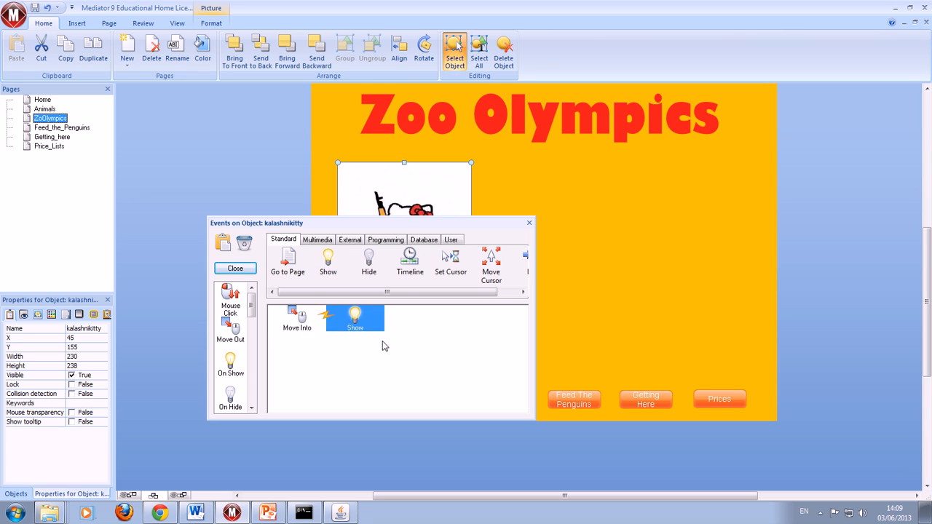
{"action": "left_click", "coordinate": [379, 223]}
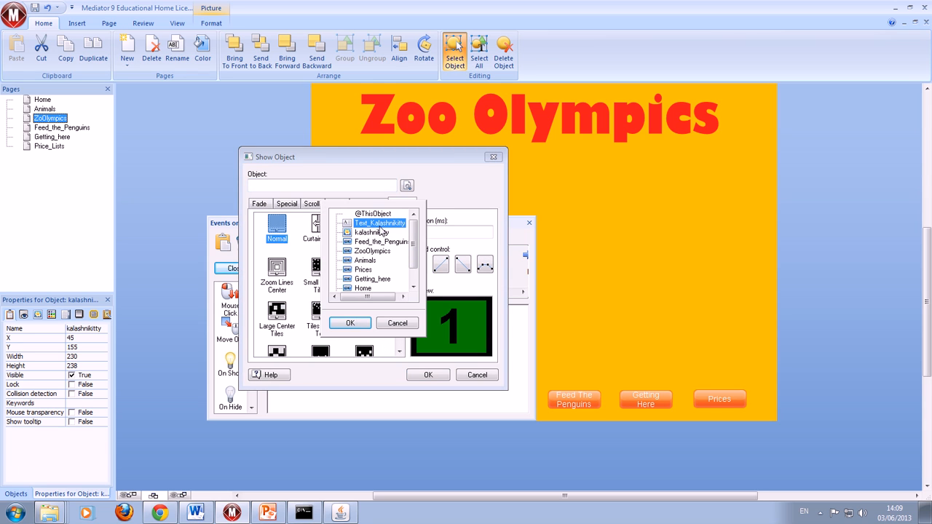
{"action": "left_click", "coordinate": [342, 326]}
{"action": "left_click", "coordinate": [429, 377]}
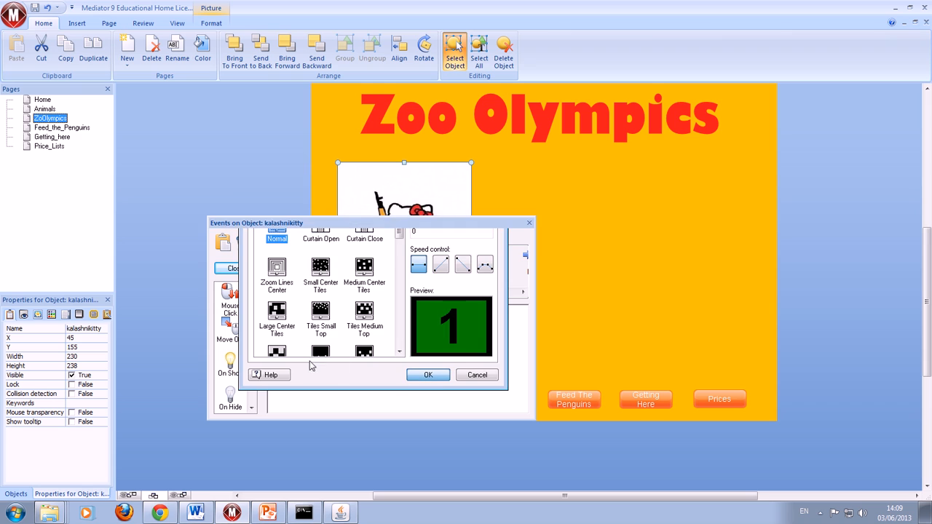
- Add a Move Out event to the kalashnikitty picture that hides Text_Kalashnikitty with the Normal effect, and close its events
{"action": "left_click_drag", "start_coordinate": [226, 337], "coordinate": [303, 357]}
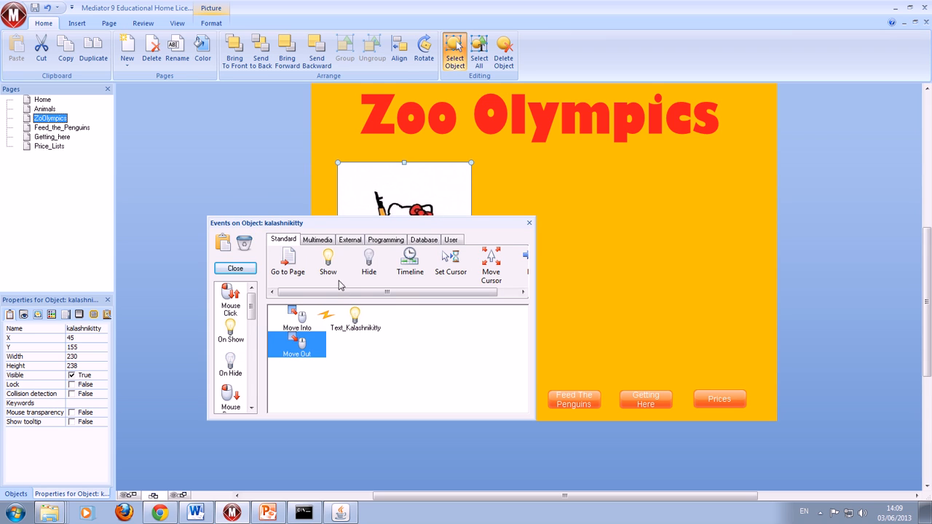
{"action": "left_click_drag", "start_coordinate": [367, 262], "coordinate": [366, 356]}
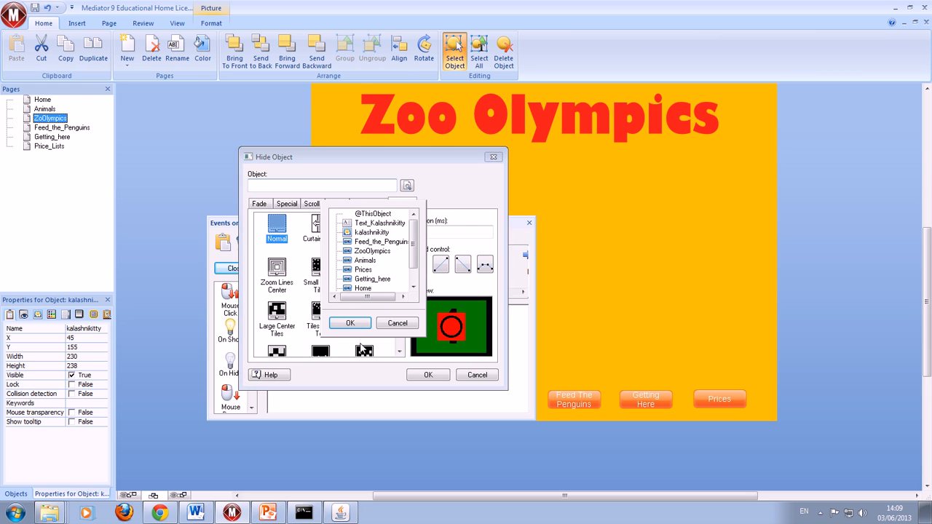
{"action": "left_click", "coordinate": [374, 225]}
{"action": "left_click", "coordinate": [349, 322]}
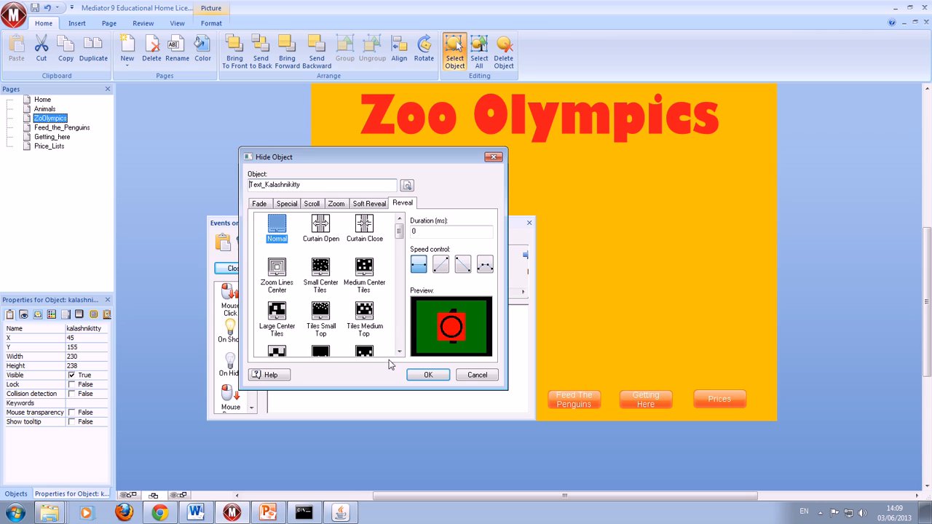
{"action": "left_click", "coordinate": [428, 376]}
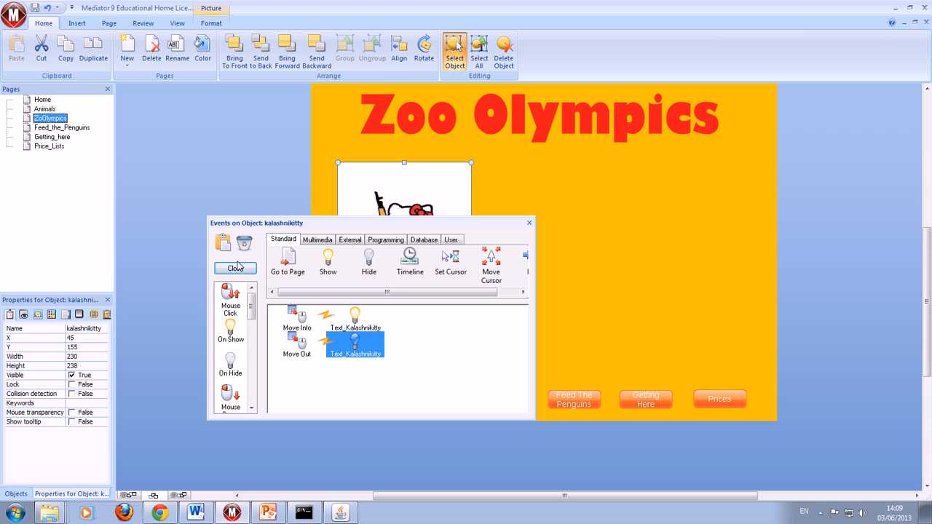
{"action": "left_click", "coordinate": [243, 271]}
{"action": "left_click", "coordinate": [611, 291]}
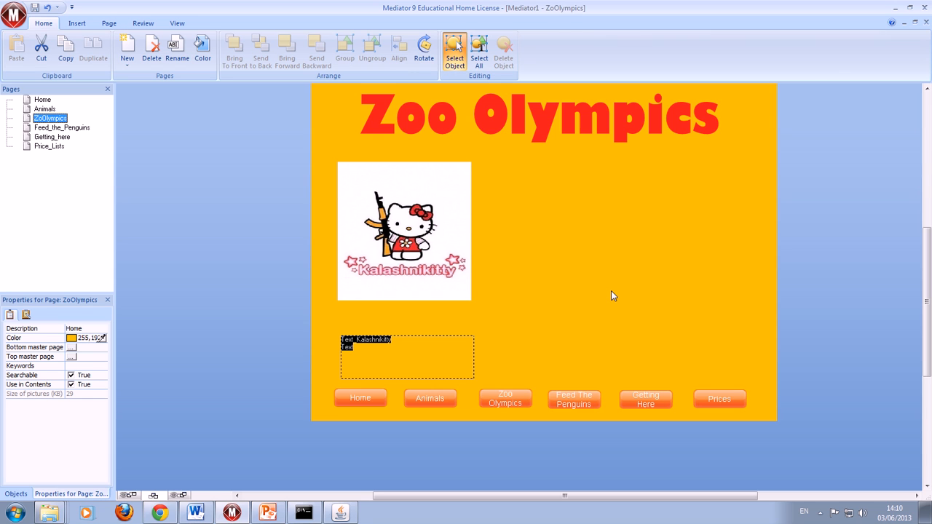
- Run the presentation and test the rollover text on the kalashnikitty picture, then return to editing
{"action": "key", "text": "F5"}
{"action": "key", "text": "Return"}
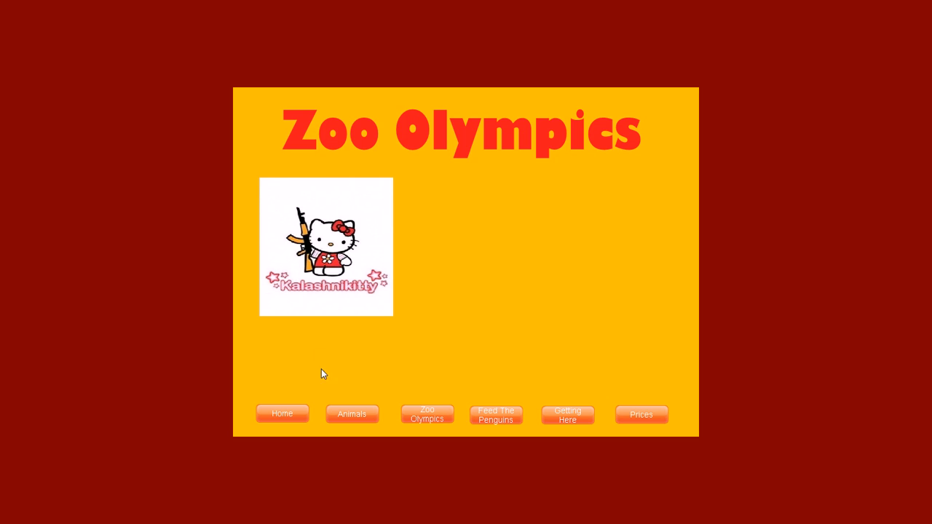
{"action": "mouse_move", "coordinate": [325, 299]}
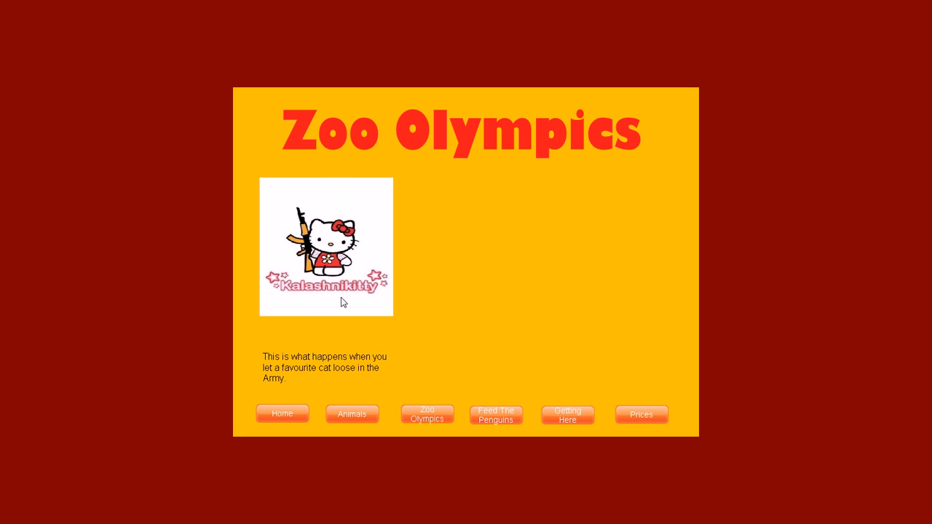
{"action": "key", "text": "Escape"}
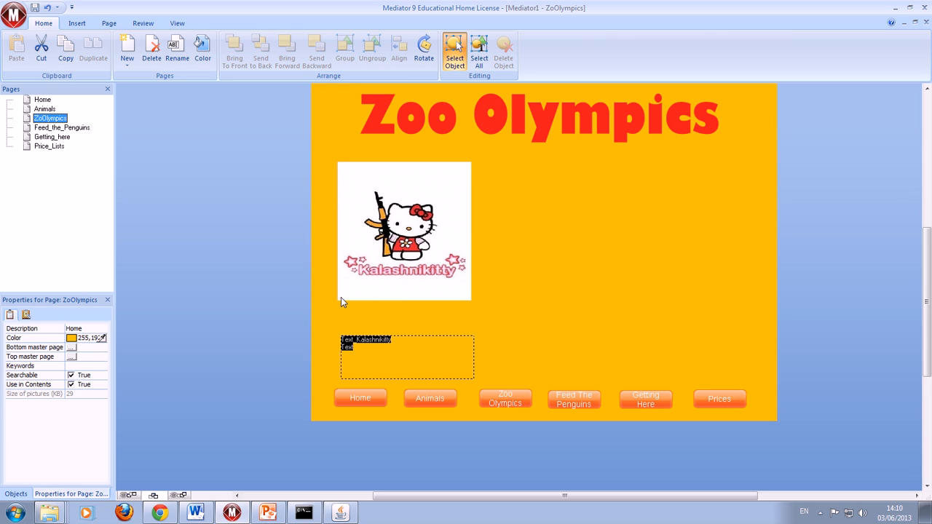
- Insert the picture "development level 4 to 6" beside the kalashnikitty picture at about 315 by 285, adjusting the frame to fit
{"action": "left_click", "coordinate": [76, 24]}
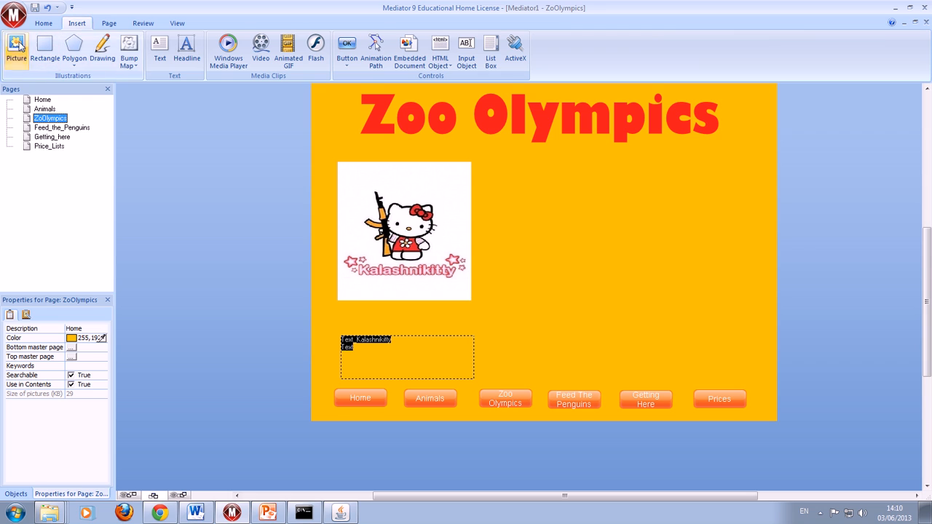
{"action": "left_click", "coordinate": [16, 49]}
{"action": "left_click_drag", "start_coordinate": [533, 178], "coordinate": [717, 350]}
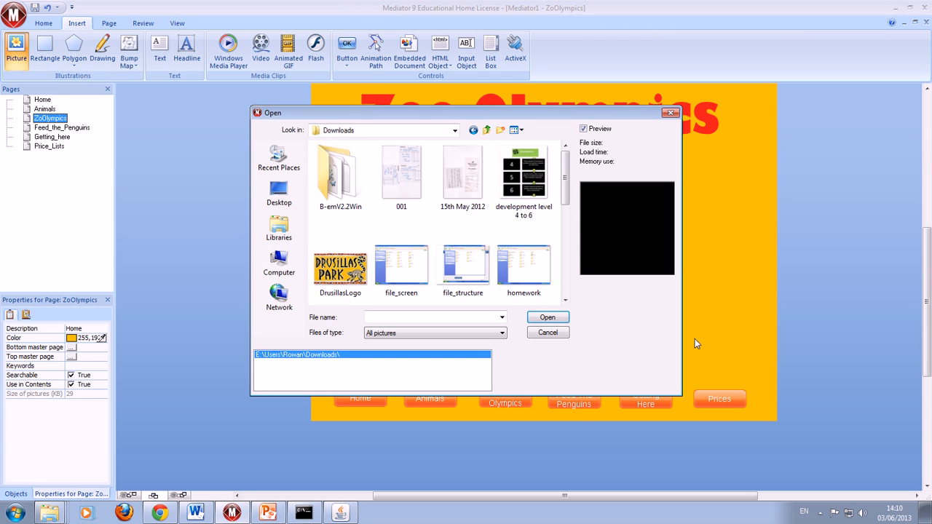
{"action": "left_click", "coordinate": [535, 195]}
{"action": "left_click", "coordinate": [545, 317]}
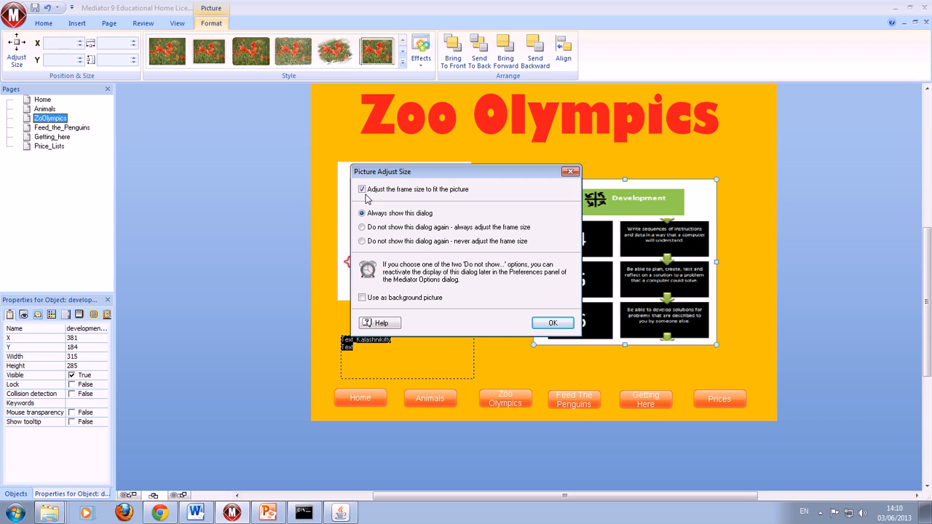
{"action": "left_click", "coordinate": [551, 325]}
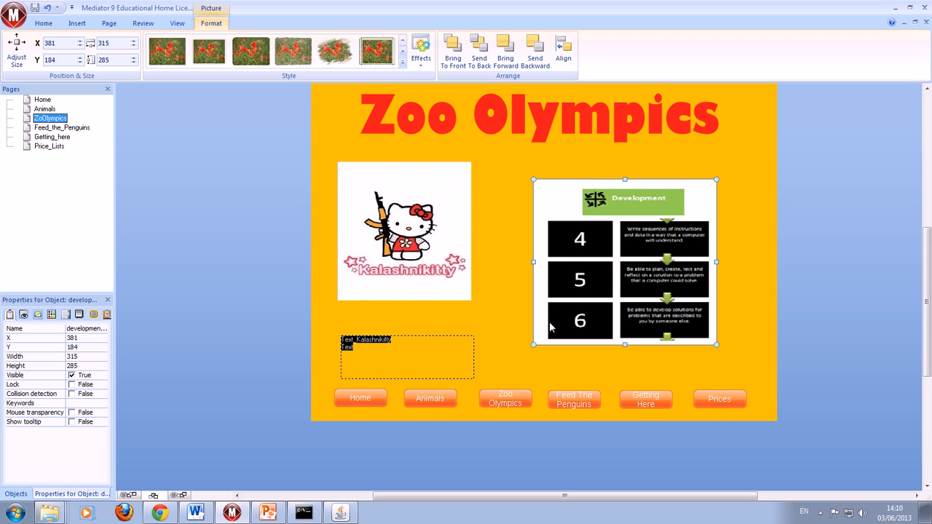
{"action": "left_click", "coordinate": [508, 335]}
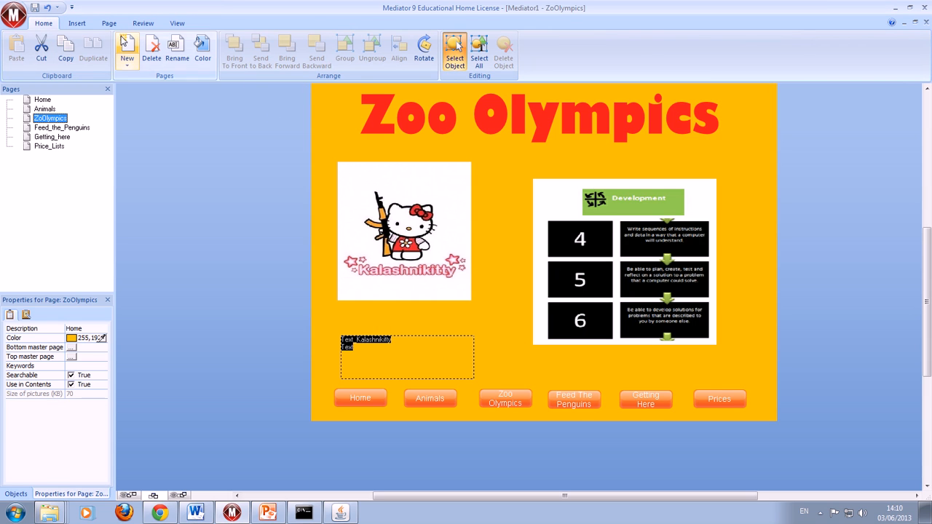
- Open the polygon shape categories for adding a shape to the page
{"action": "left_click", "coordinate": [77, 23]}
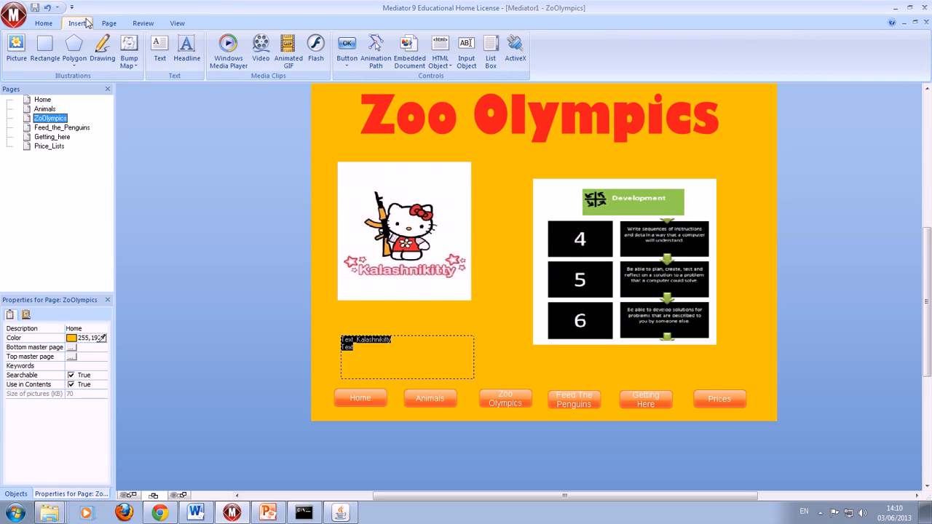
{"action": "left_click", "coordinate": [74, 59]}
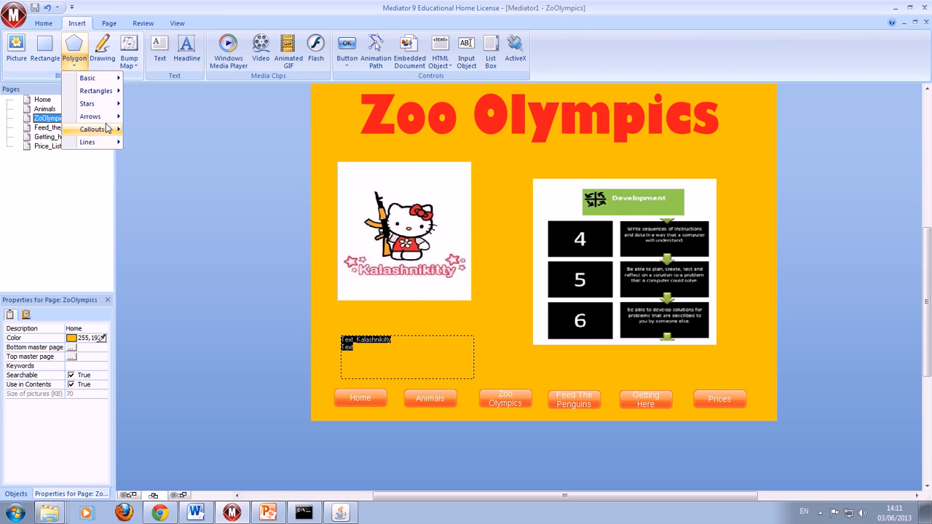